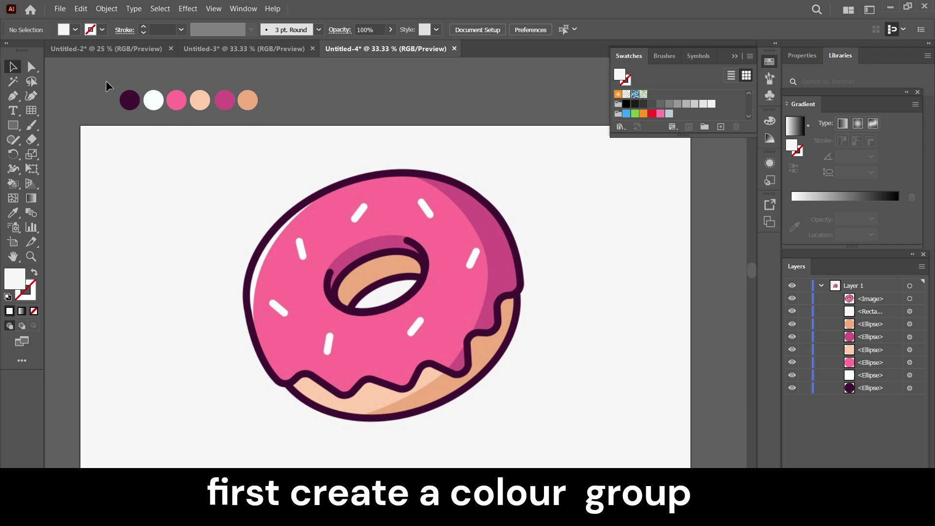
Save the six sample circle colours as a new Selected Artwork colour group, then deselect.
left_click_drag(106, 83, 273, 119)
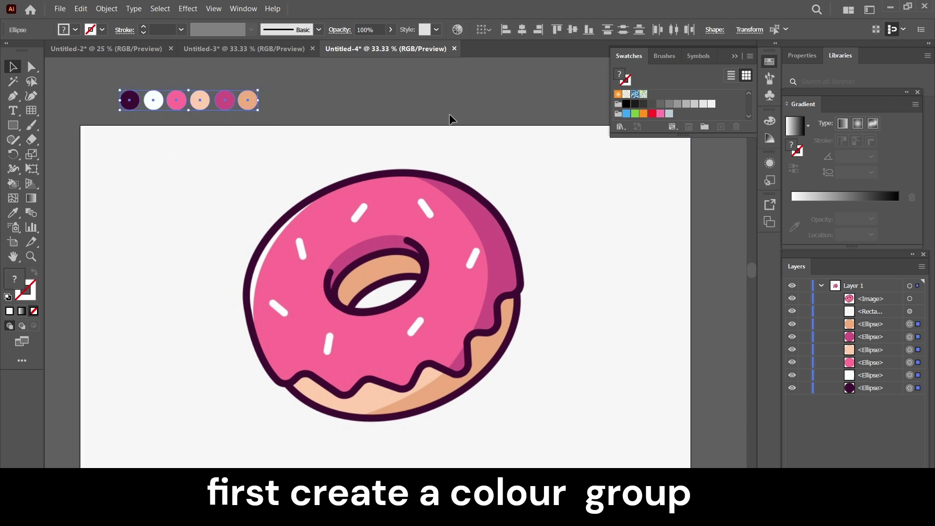
left_click(705, 128)
left_click(465, 298)
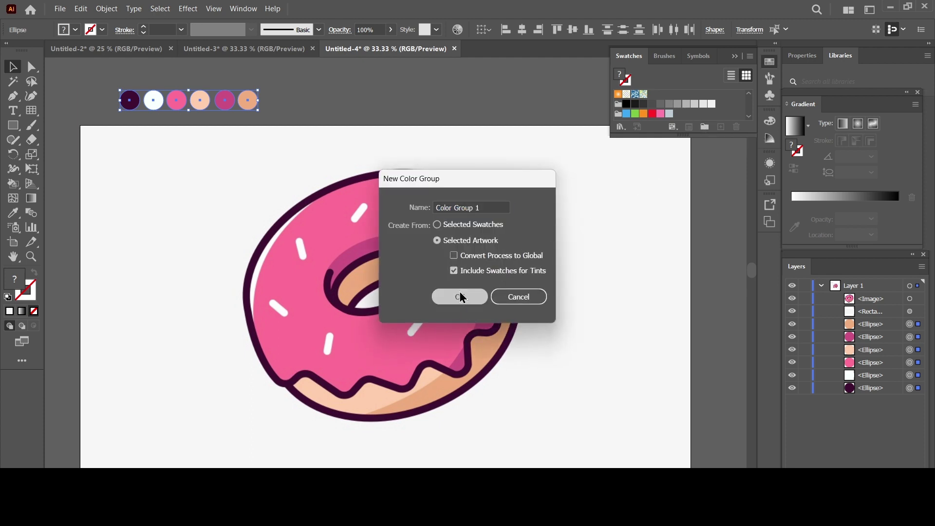
scroll(741, 109, "down", 1)
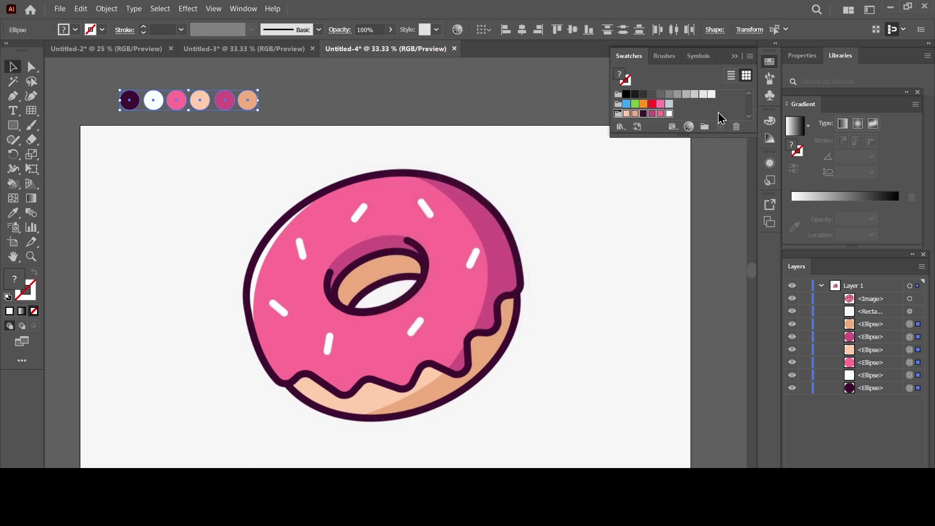
left_click(514, 95)
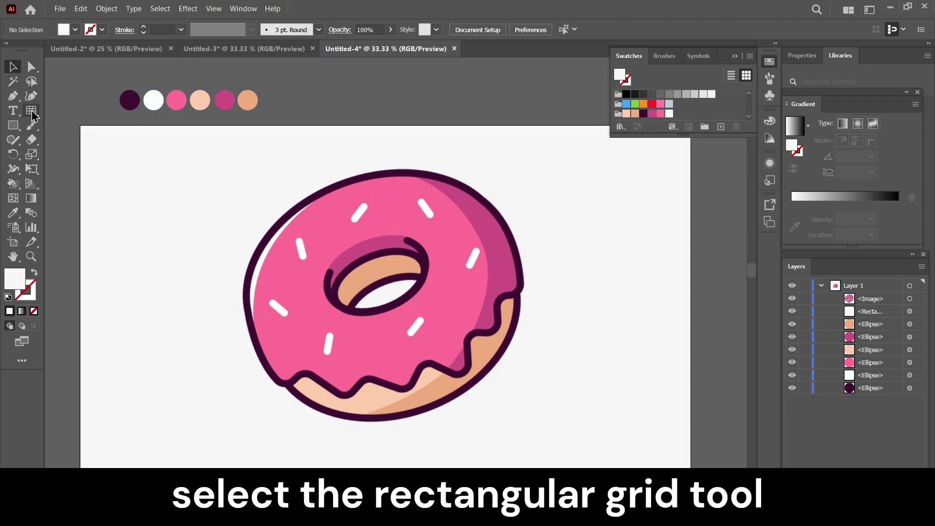
Draw a 1920×1080 px rectangular grid with 60 dividers each way, moved to the artboard's top-left corner.
left_click_drag(33, 115, 85, 155)
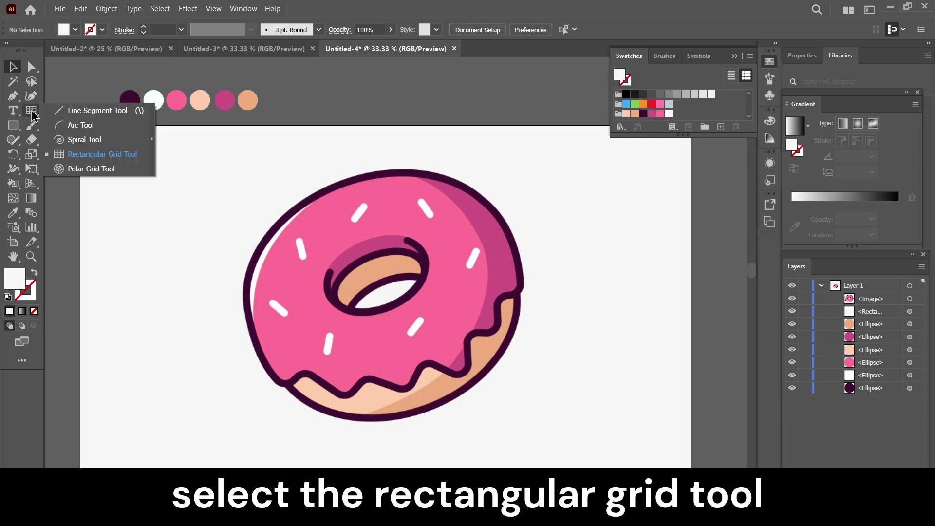
left_click(85, 155)
left_click(217, 228)
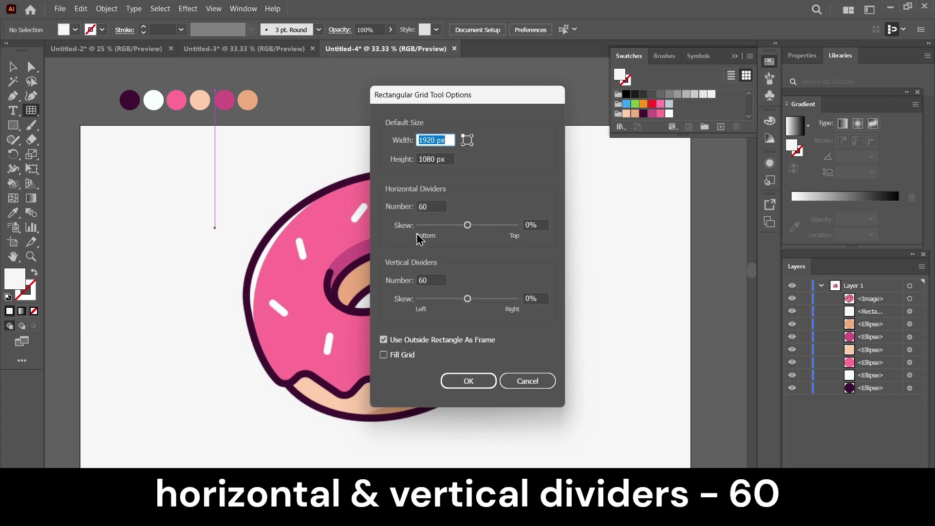
left_click(468, 381)
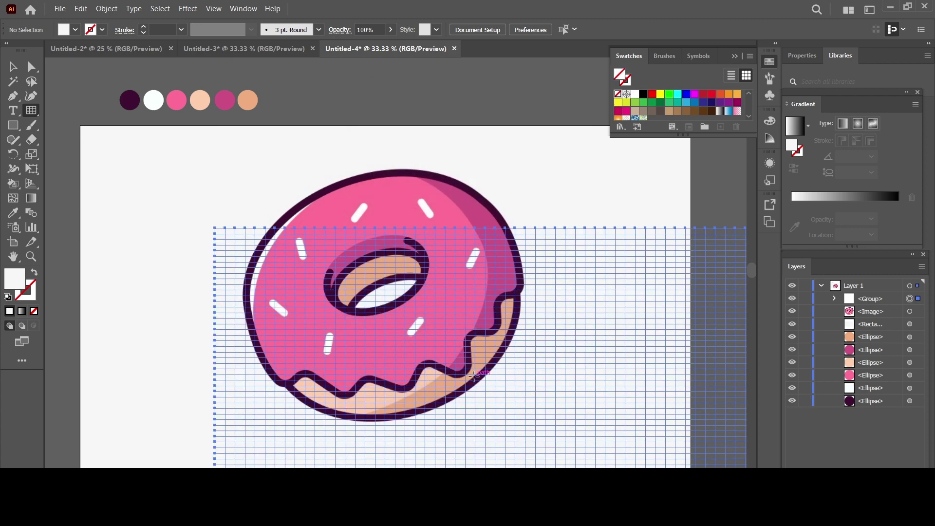
left_click(13, 68)
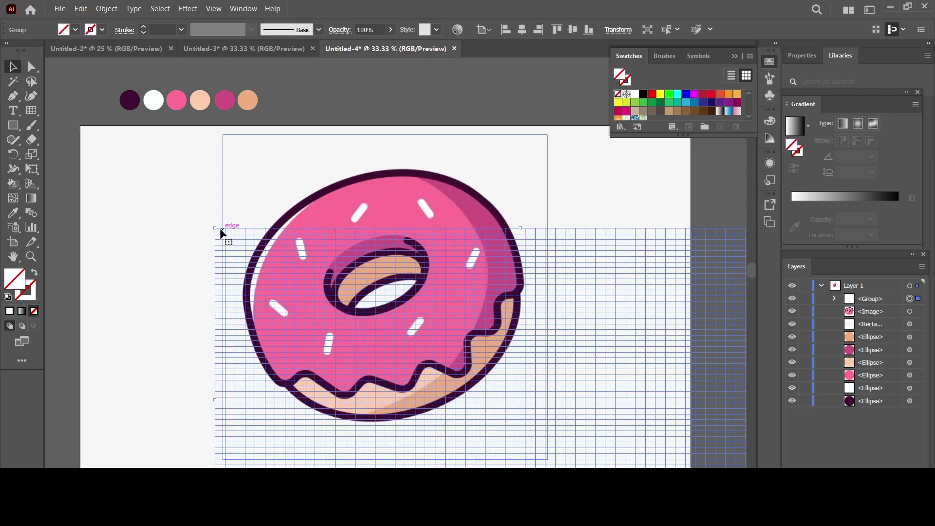
left_click_drag(224, 227, 89, 126)
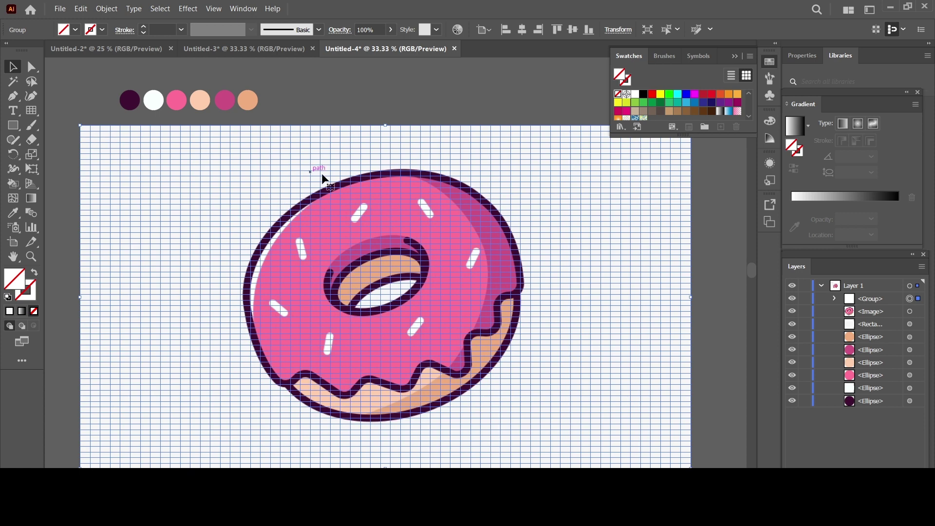
Convert the grid into a Live Paint group using the Live Paint Bucket (K) loaded with dark purple.
scroll(410, 253, "up", 1)
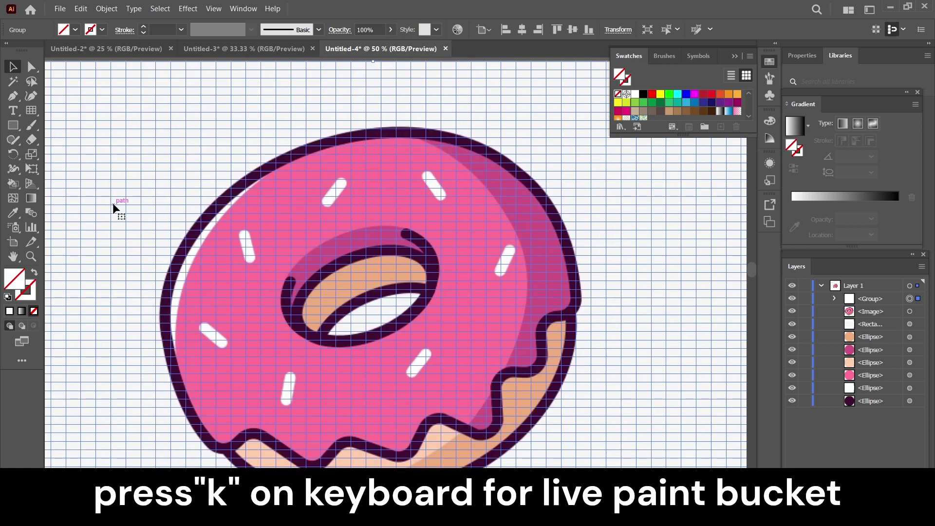
key("k")
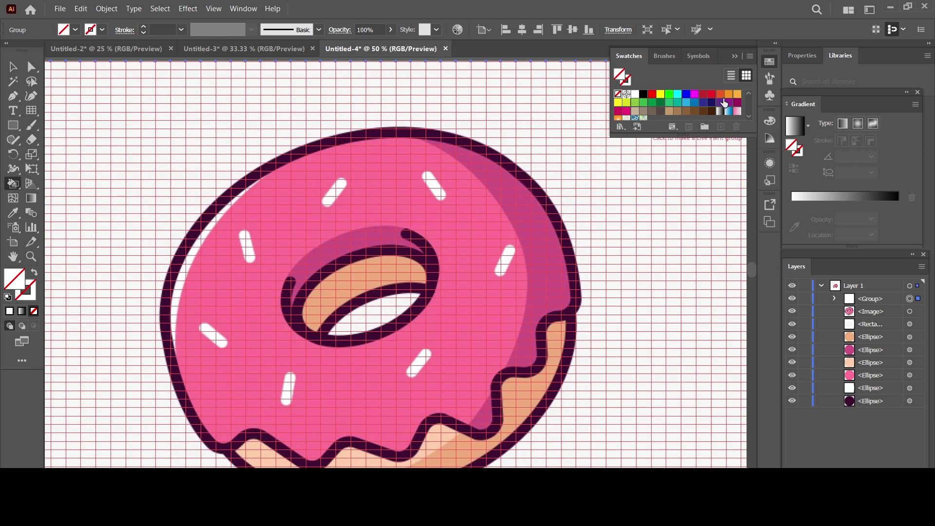
scroll(723, 106, "down", 3)
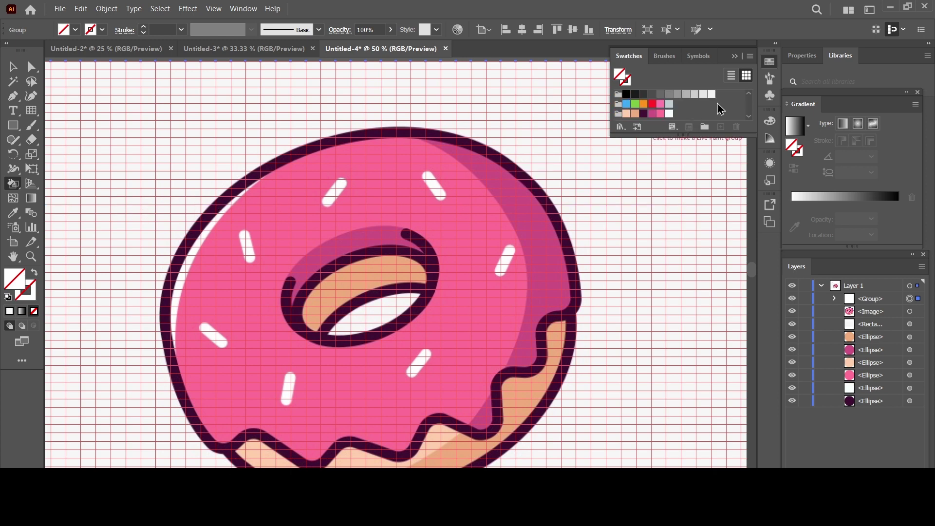
left_click(644, 115)
left_click(390, 132)
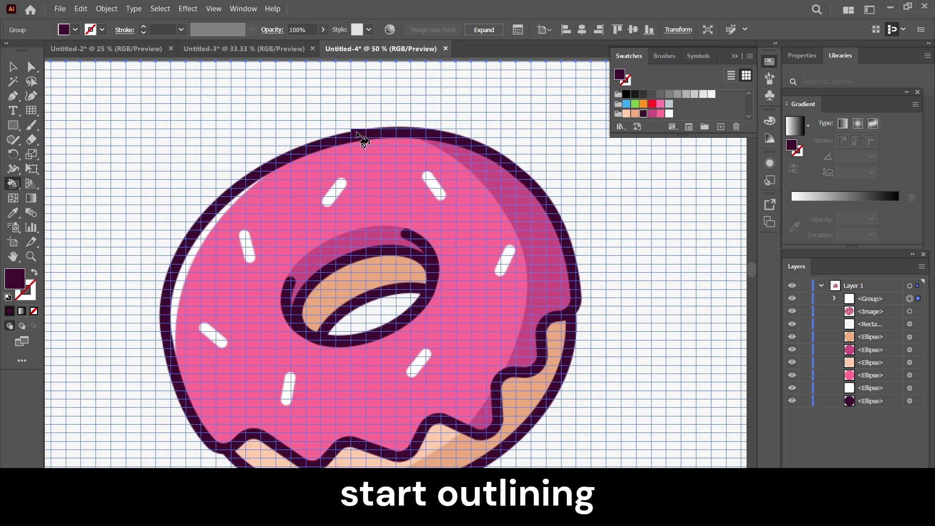
Paint dark purple cells tracing the donut's outer outline across the top, right side and bottom.
mouse_move(357, 132)
left_mouse_down()
mouse_move(274, 163)
mouse_move(188, 226)
mouse_move(165, 273)
mouse_move(161, 361)
mouse_move(191, 436)
left_mouse_up()
scroll(171, 282, "up", 1)
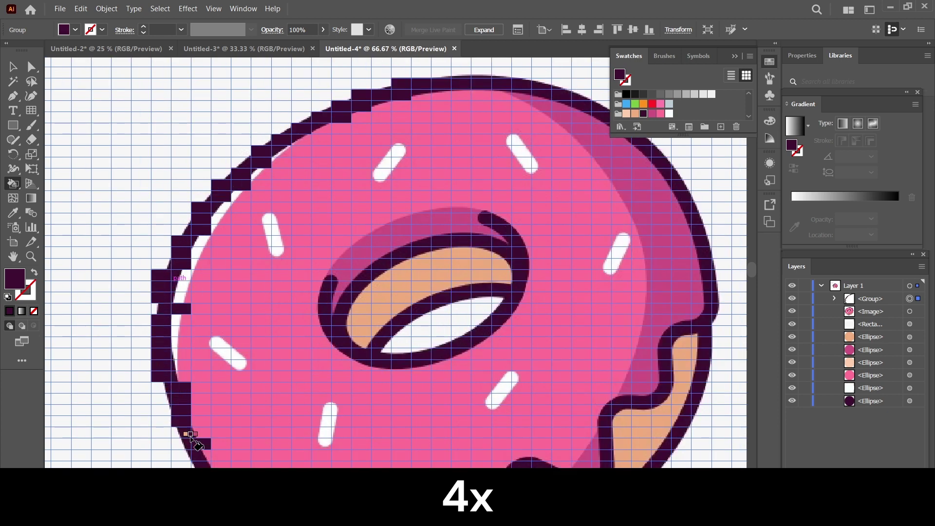
scroll(171, 288, "down", 3)
mouse_move(168, 290)
left_mouse_down()
mouse_move(229, 390)
mouse_move(260, 401)
mouse_move(287, 387)
mouse_move(359, 415)
mouse_move(396, 388)
mouse_move(476, 410)
mouse_move(497, 376)
mouse_move(538, 355)
mouse_move(522, 349)
mouse_move(580, 381)
mouse_move(606, 324)
mouse_move(636, 293)
mouse_move(656, 303)
mouse_move(664, 226)
mouse_move(720, 192)
mouse_move(592, 309)
mouse_move(549, 199)
mouse_move(522, 161)
mouse_move(464, 118)
mouse_move(355, 84)
mouse_move(373, 85)
left_mouse_up()
scroll(589, 263, "down", 2)
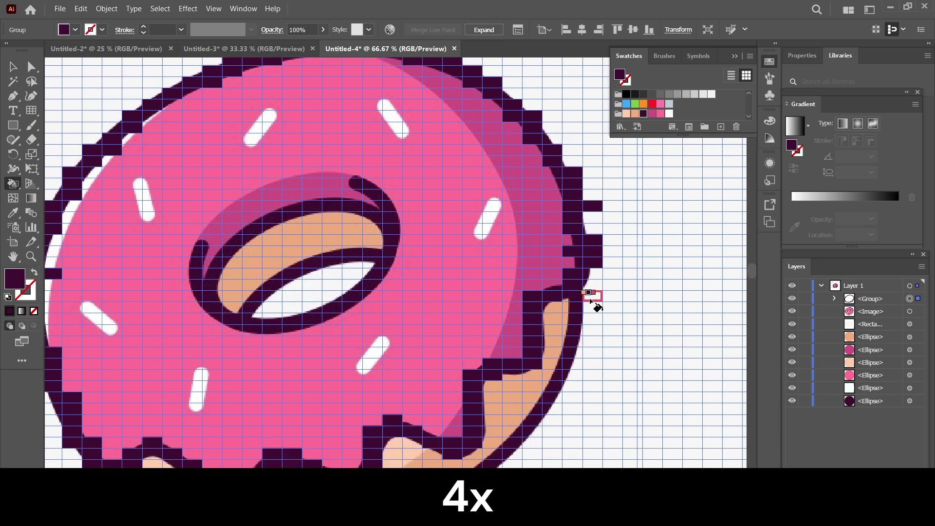
mouse_move(573, 257)
left_mouse_down()
mouse_move(572, 375)
mouse_move(511, 444)
mouse_move(521, 341)
left_mouse_up()
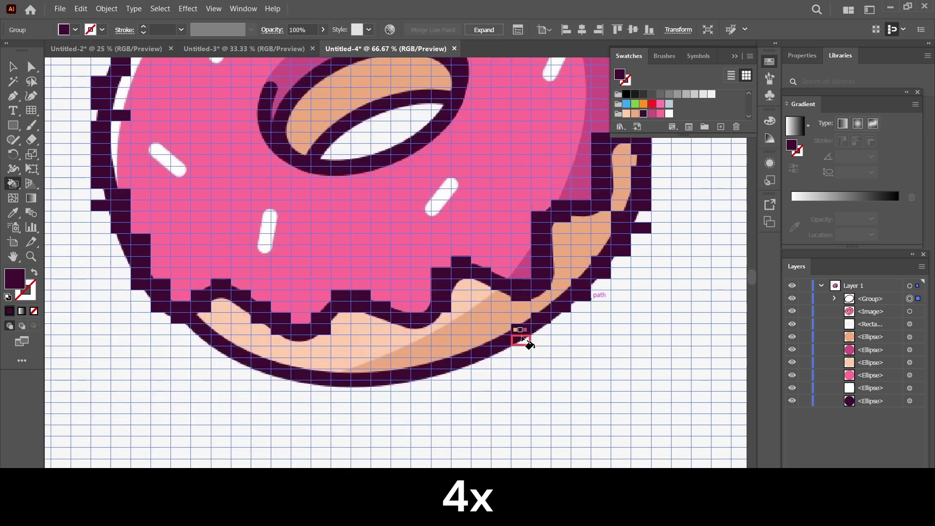
mouse_move(447, 366)
left_mouse_down()
mouse_move(317, 382)
mouse_move(219, 345)
mouse_move(256, 368)
mouse_move(461, 376)
mouse_move(570, 324)
mouse_move(539, 245)
left_mouse_up()
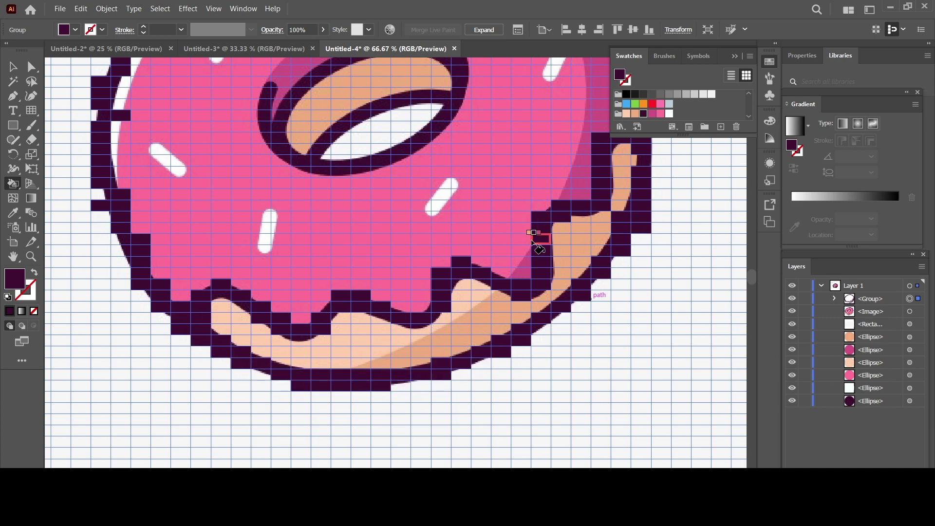
scroll(531, 242, "up", 2)
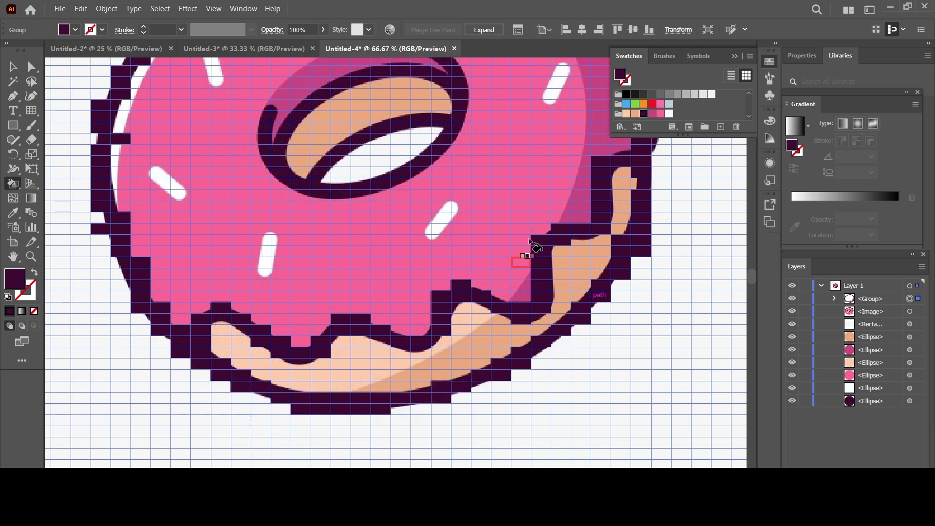
Fill the donut's lower cake region with peach and its lower crust cells with lighter peach.
left_click(635, 114)
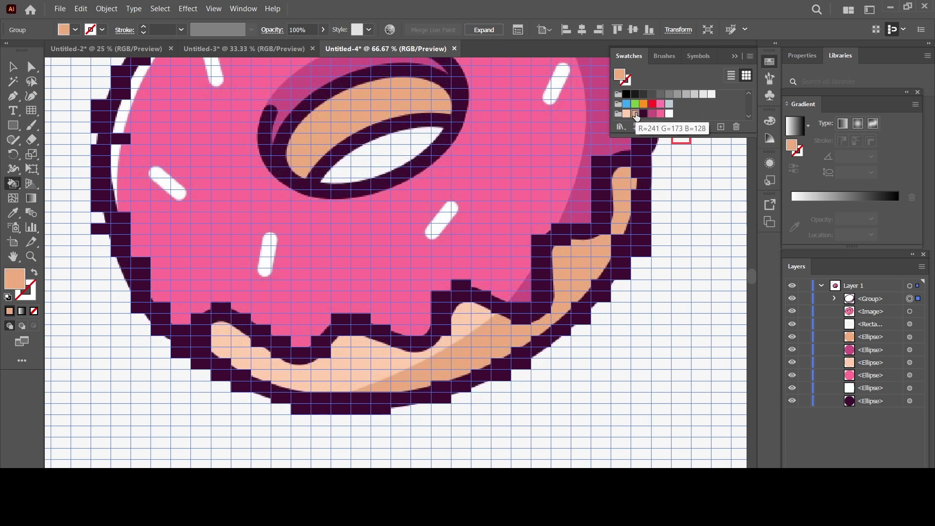
double_click(580, 265)
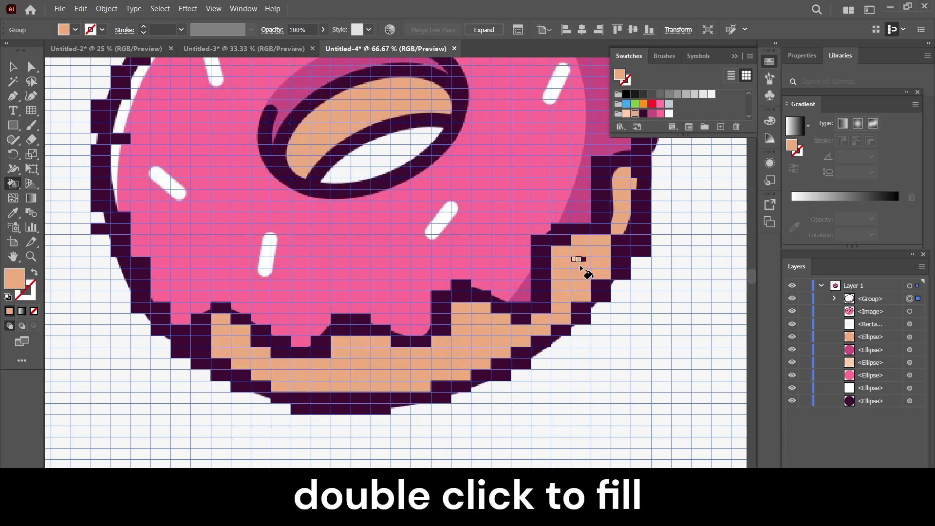
left_click(627, 114)
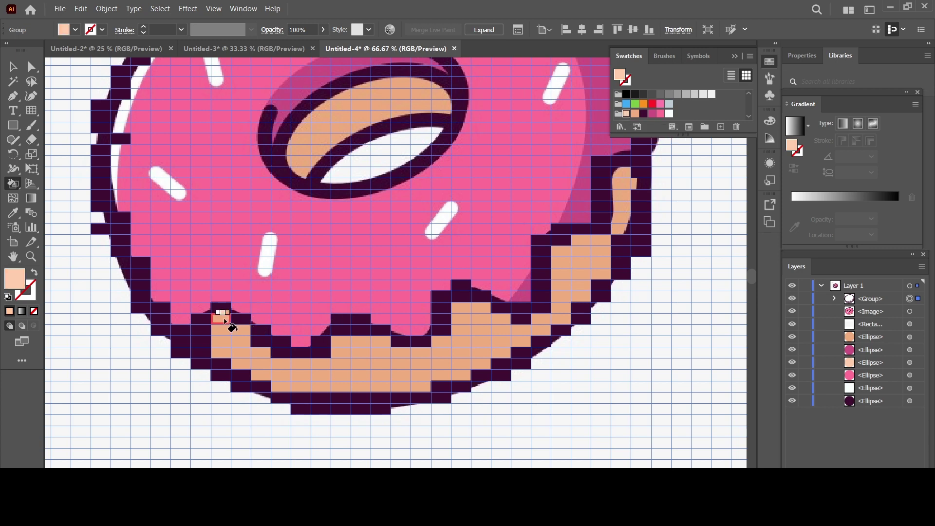
mouse_move(222, 332)
left_mouse_down()
mouse_move(244, 368)
mouse_move(278, 382)
mouse_move(328, 376)
mouse_move(355, 354)
mouse_move(367, 376)
mouse_move(320, 382)
mouse_move(361, 359)
mouse_move(339, 349)
mouse_move(298, 376)
left_mouse_up()
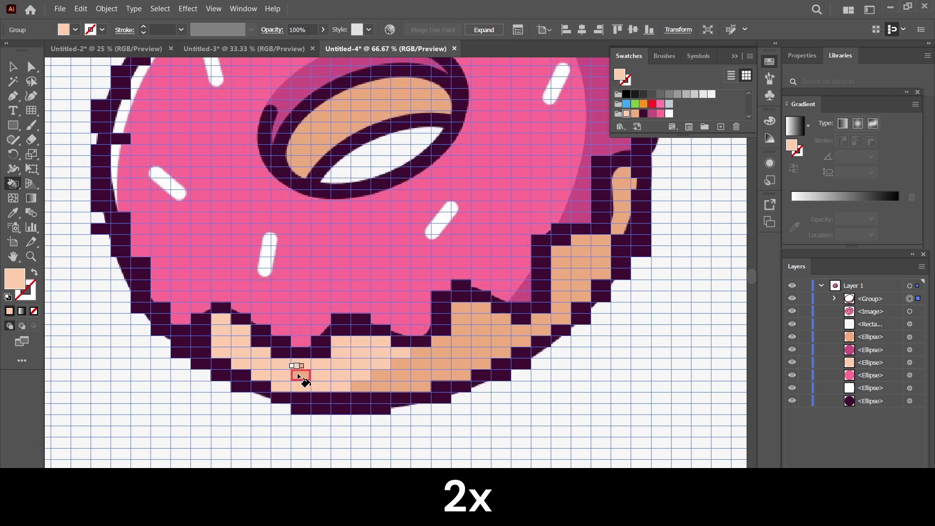
scroll(364, 138, "up", 1)
scroll(368, 141, "up", 4)
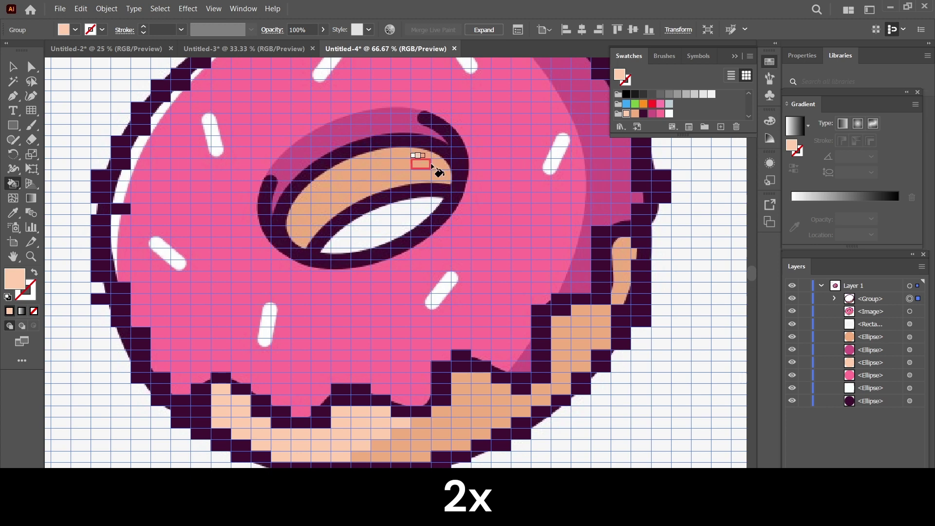
Outline the donut hole's inner ring in dark purple on both sides.
left_click(644, 116)
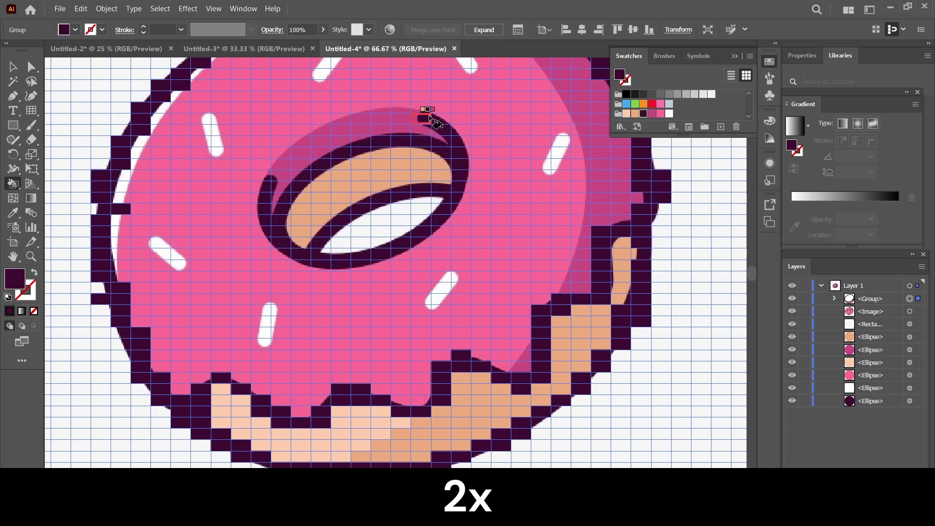
mouse_move(435, 122)
left_mouse_down()
mouse_move(455, 163)
mouse_move(439, 210)
mouse_move(409, 240)
mouse_move(311, 263)
left_mouse_up()
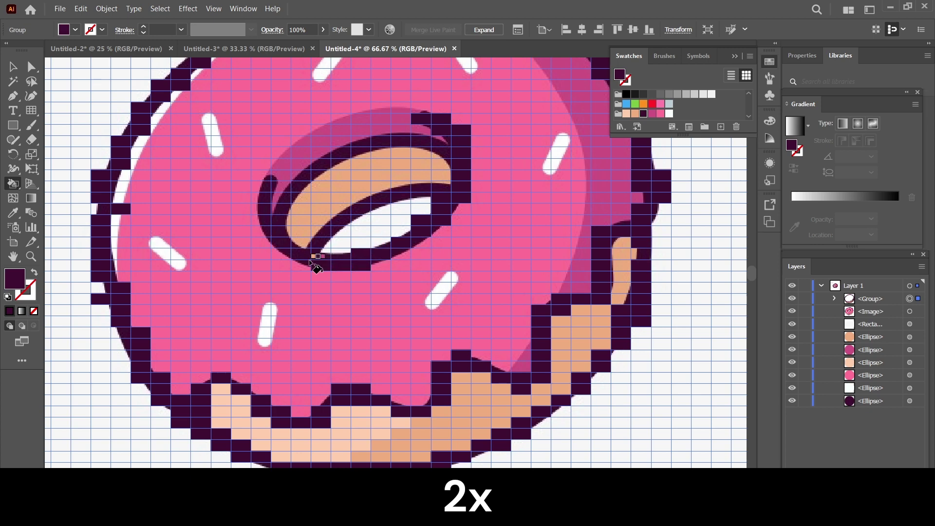
left_click_drag(265, 233, 266, 180)
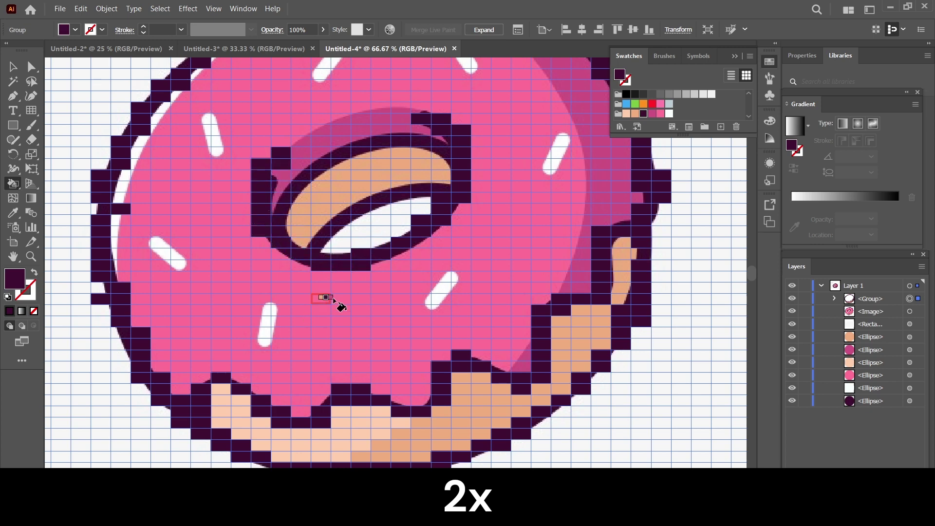
mouse_move(448, 152)
left_mouse_down()
mouse_move(380, 140)
mouse_move(345, 150)
mouse_move(306, 174)
mouse_move(282, 236)
mouse_move(369, 199)
left_mouse_up()
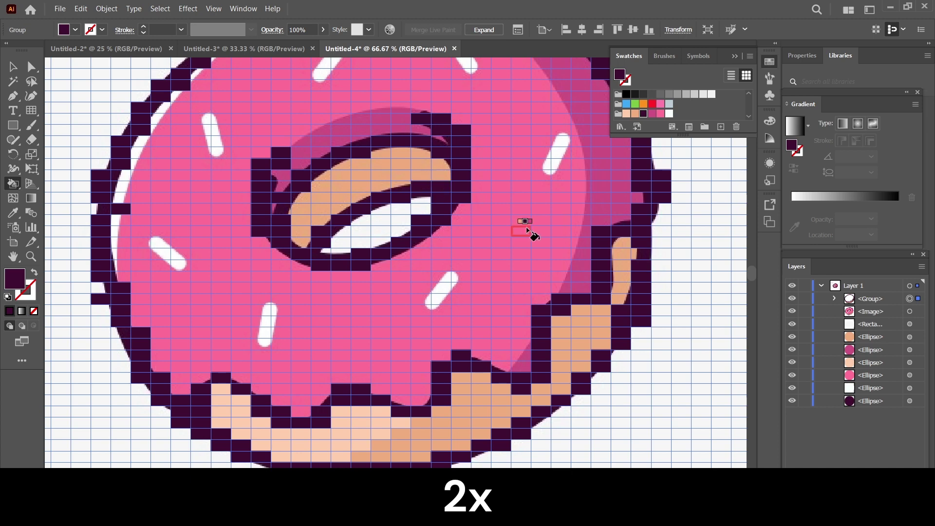
Paint the cells inside the hole white and add a peach inner rim.
key("Right")
key("Right")
key("Right")
left_click_drag(371, 225, 331, 255)
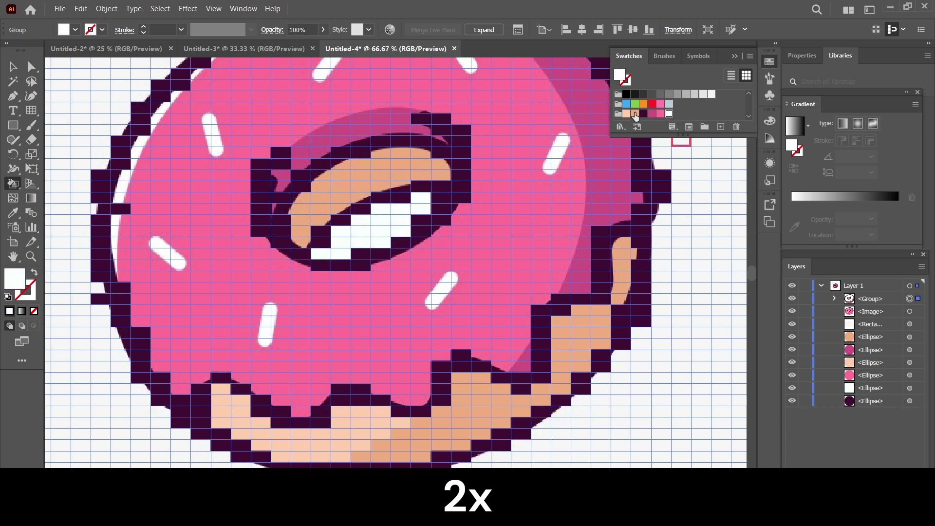
left_click(636, 117)
left_click_drag(365, 173, 418, 184)
scroll(418, 185, "up", 2)
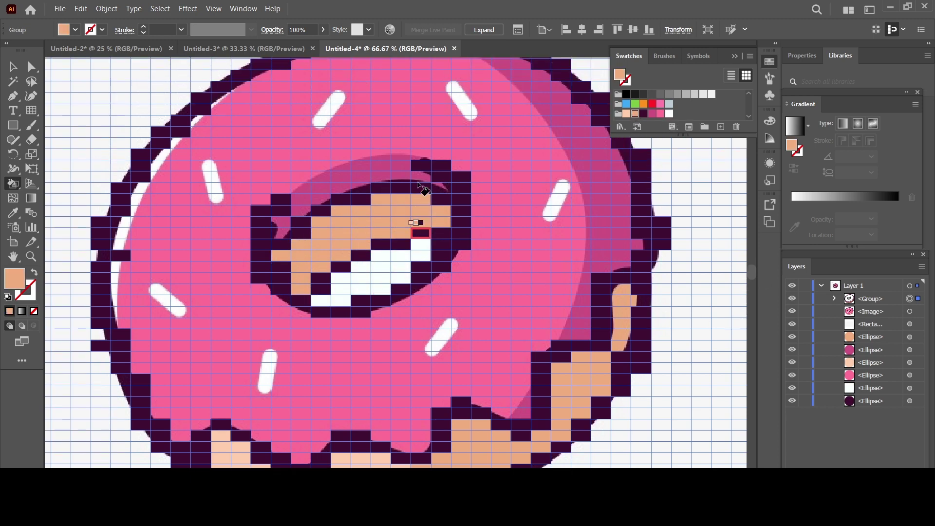
scroll(522, 200, "up", 1)
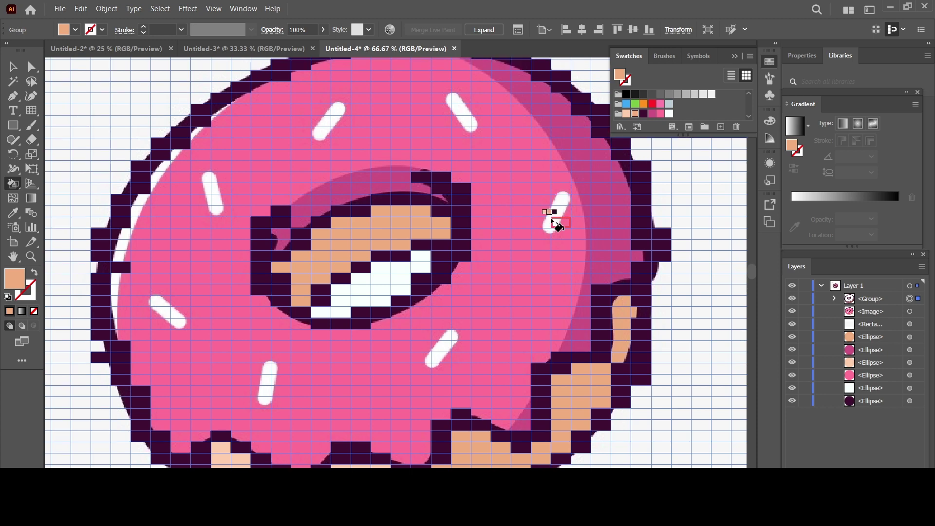
scroll(556, 224, "up", 1)
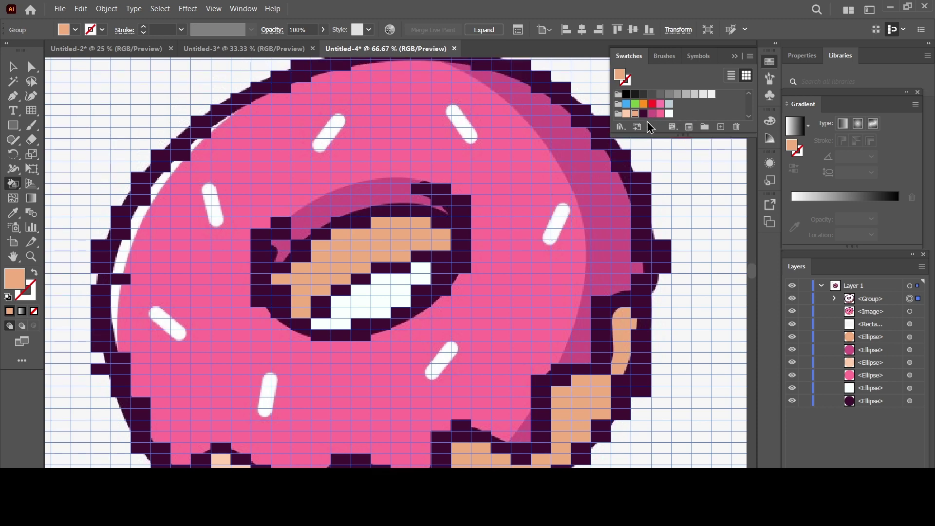
Flood the icing with solid pink and shade its right side darker pink, undoing an accidental full fill.
left_click(662, 114)
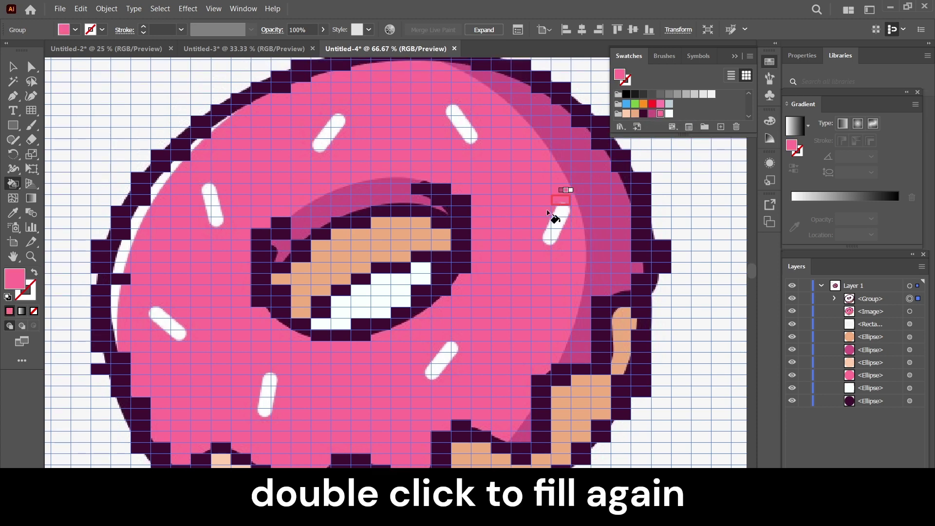
double_click(525, 199)
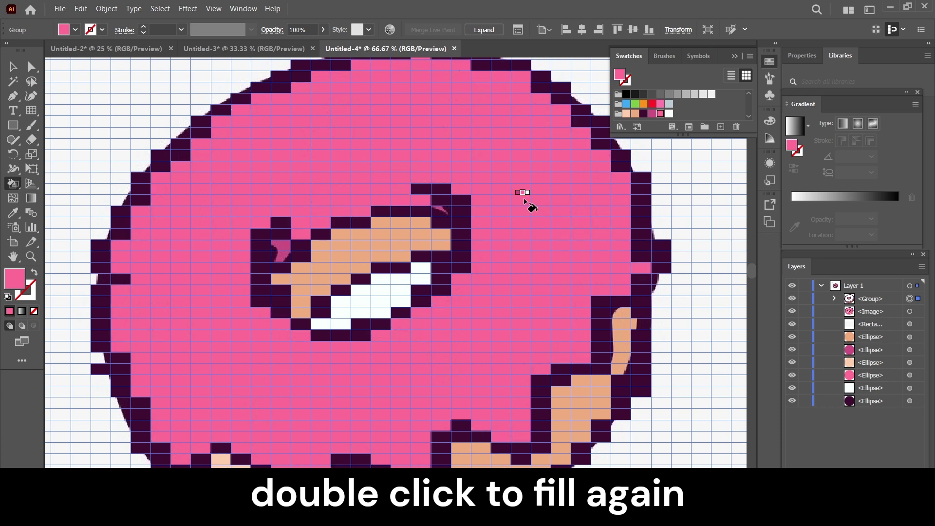
left_click(653, 114)
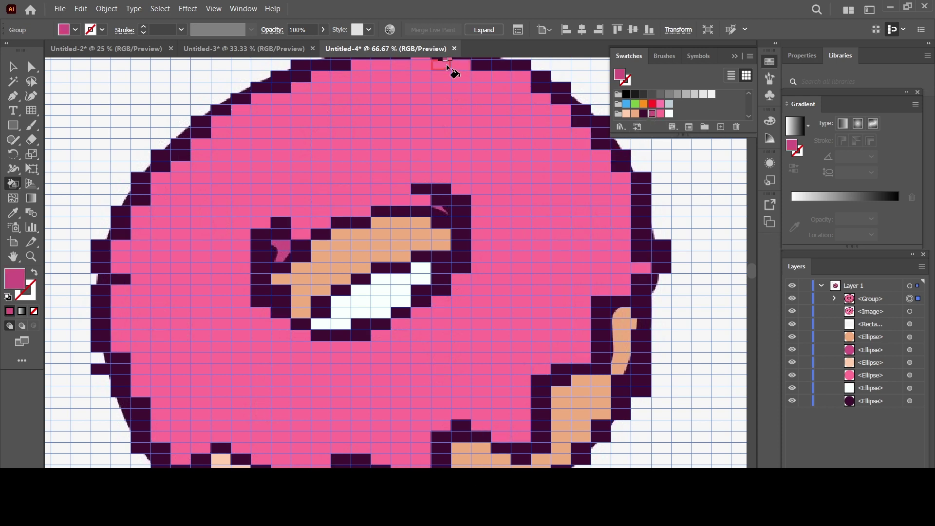
mouse_move(476, 96)
left_mouse_down()
mouse_move(553, 192)
mouse_move(559, 231)
mouse_move(547, 230)
mouse_move(499, 370)
mouse_move(583, 236)
mouse_move(535, 131)
mouse_move(536, 332)
mouse_move(492, 382)
mouse_move(513, 378)
mouse_move(525, 345)
mouse_move(580, 271)
mouse_move(620, 240)
mouse_move(591, 159)
mouse_move(612, 195)
mouse_move(609, 171)
left_mouse_up()
scroll(500, 373, "down", 1)
key("ctrl+z")
scroll(542, 244, "up", 2)
mouse_move(543, 244)
left_mouse_down()
mouse_move(435, 131)
mouse_move(474, 153)
mouse_move(524, 231)
mouse_move(495, 192)
mouse_move(549, 211)
mouse_move(511, 298)
mouse_move(375, 119)
mouse_move(416, 139)
mouse_move(476, 226)
mouse_move(497, 376)
mouse_move(473, 412)
left_mouse_up()
scroll(473, 412, "down", 2)
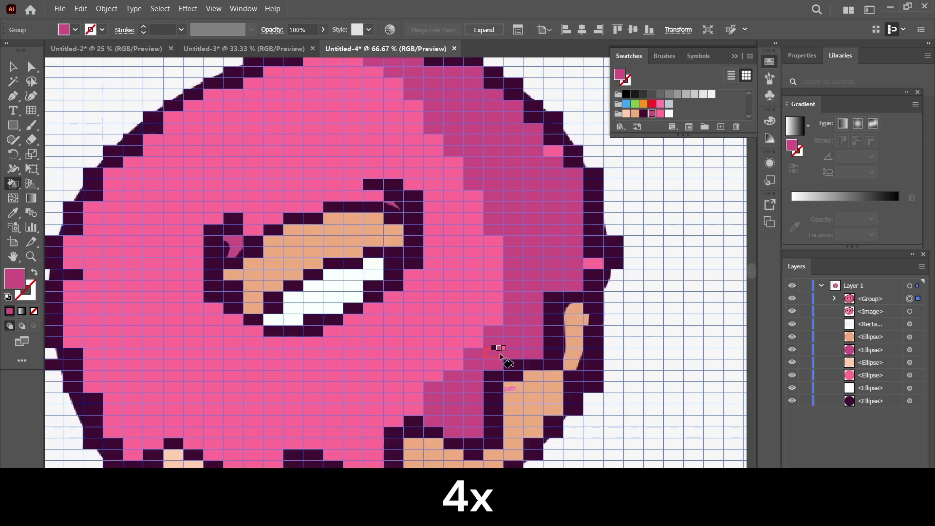
Touch up the cells beside the donut hole with peach.
left_click(645, 115)
left_click(635, 113)
left_click_drag(575, 312, 575, 370)
scroll(622, 350, "down", 2)
scroll(641, 230, "up", 2)
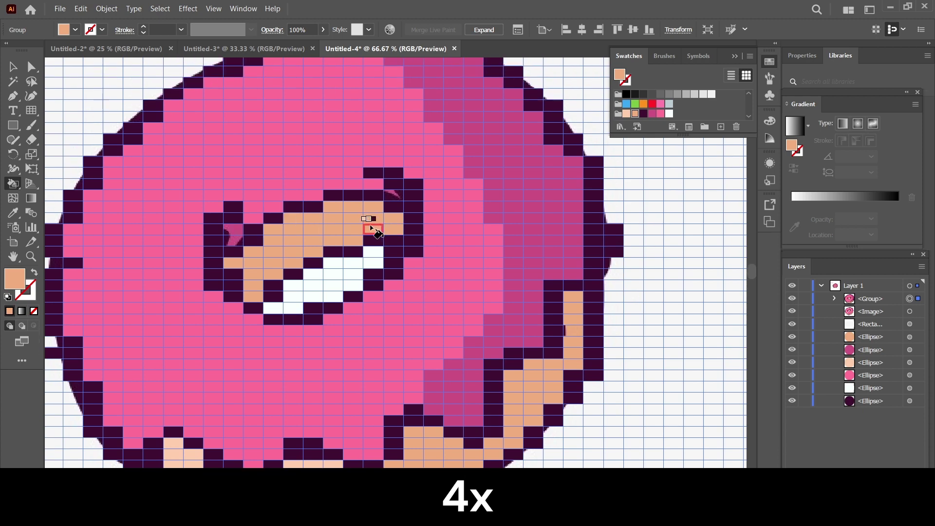
left_click(255, 246)
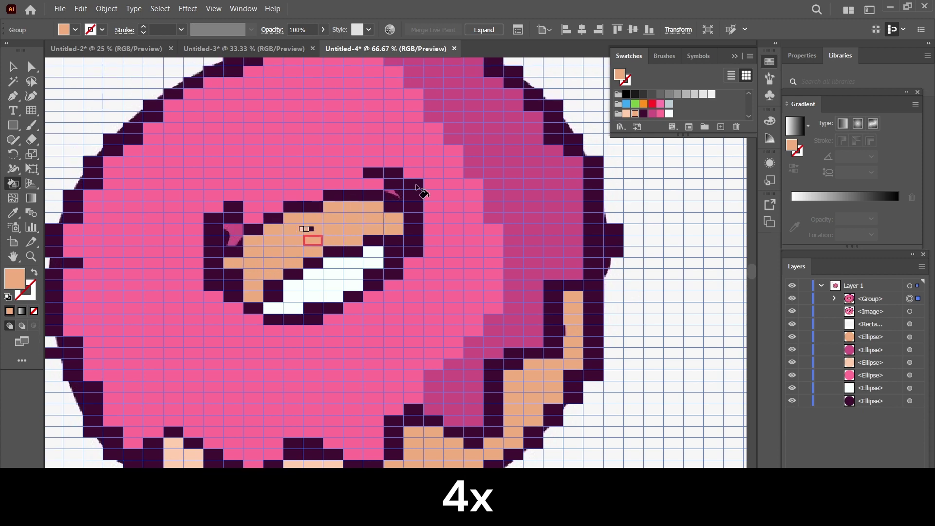
Repaint stray cells beside the hole dark purple and add white highlights along the icing's upper-left edge.
key("Right")
left_click(233, 234)
left_click(234, 308)
scroll(268, 236, "up", 2)
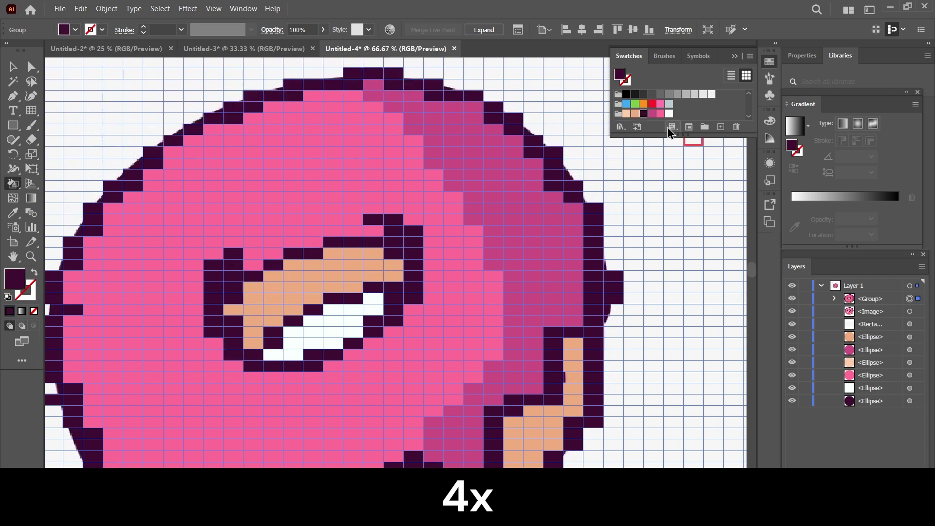
left_click(669, 113)
mouse_move(273, 107)
left_mouse_down()
mouse_move(165, 158)
mouse_move(75, 282)
left_mouse_up()
Paint white single-cell, L-shaped, staircase and vertical sprinkles across the pink icing.
left_click(74, 282)
left_click_drag(294, 106, 313, 96)
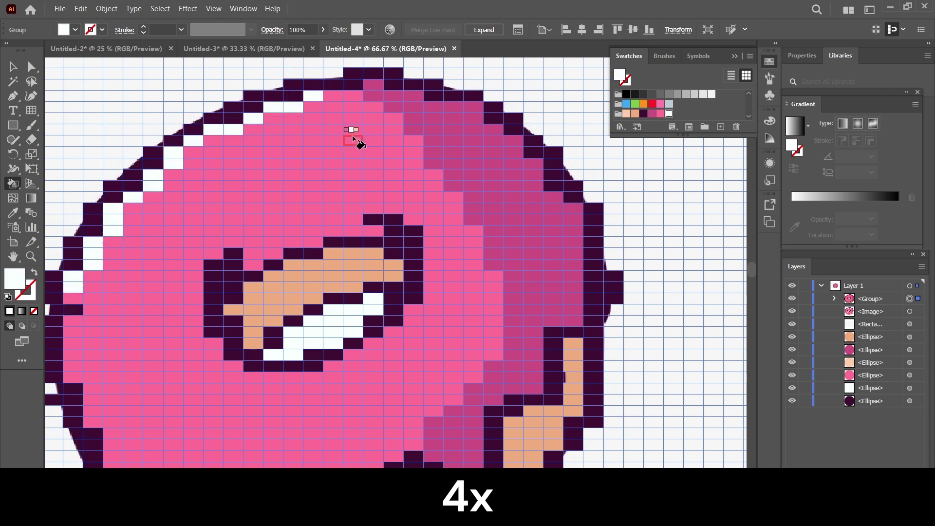
mouse_move(310, 151)
left_mouse_down()
mouse_move(309, 184)
mouse_move(333, 186)
left_mouse_up()
left_click(453, 157)
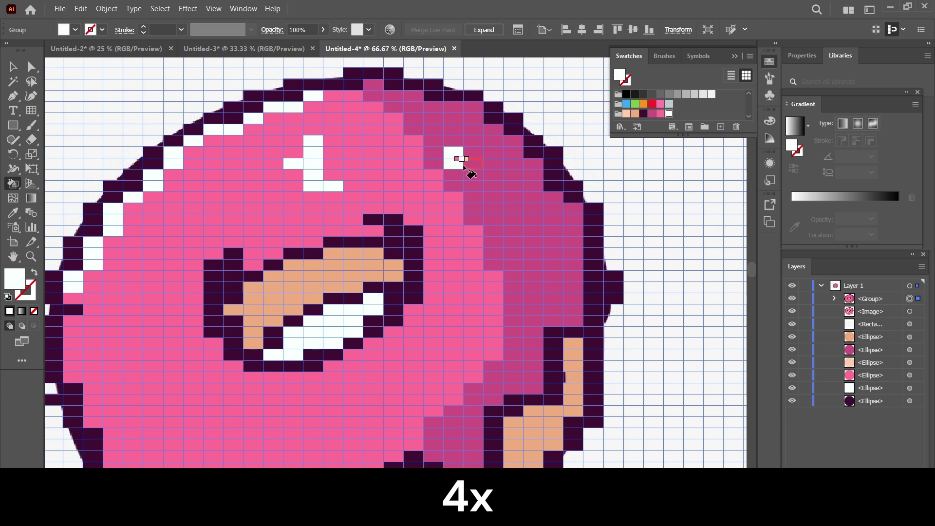
left_click_drag(454, 186, 473, 206)
scroll(487, 141, "down", 1)
mouse_move(133, 252)
left_mouse_down()
mouse_move(152, 261)
mouse_move(156, 320)
left_mouse_up()
mouse_move(233, 369)
left_mouse_down()
mouse_move(245, 409)
mouse_move(215, 418)
mouse_move(233, 354)
left_mouse_up()
left_click_drag(351, 344, 414, 398)
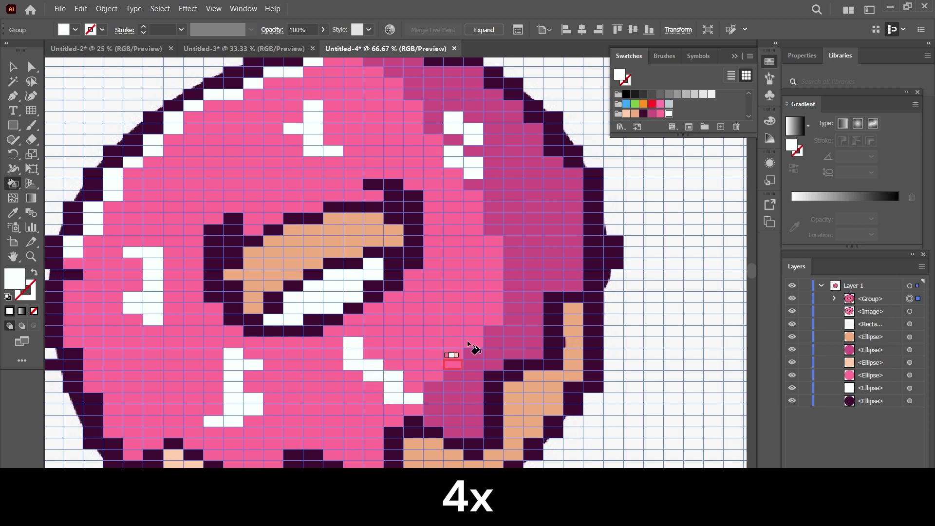
left_click(494, 219)
mouse_move(499, 249)
left_mouse_down()
mouse_move(476, 255)
mouse_move(493, 295)
left_mouse_up()
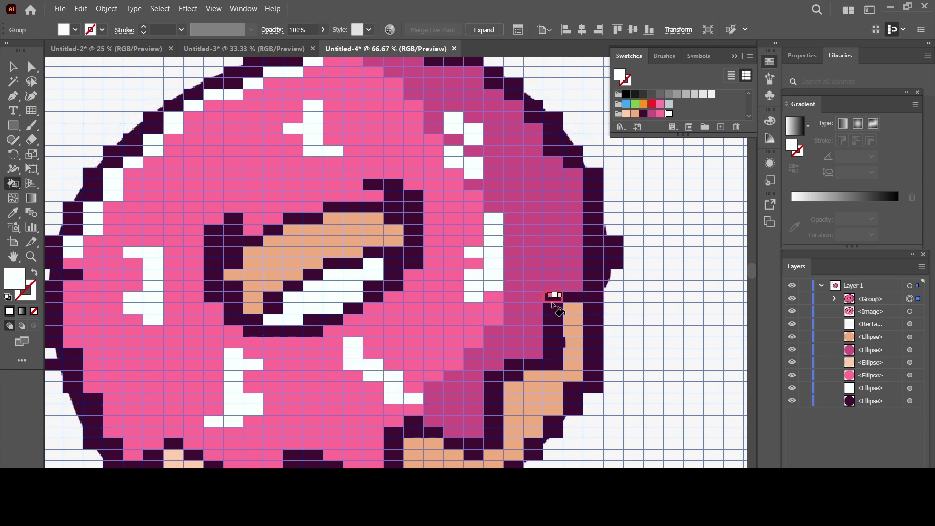
scroll(514, 271, "down", 3)
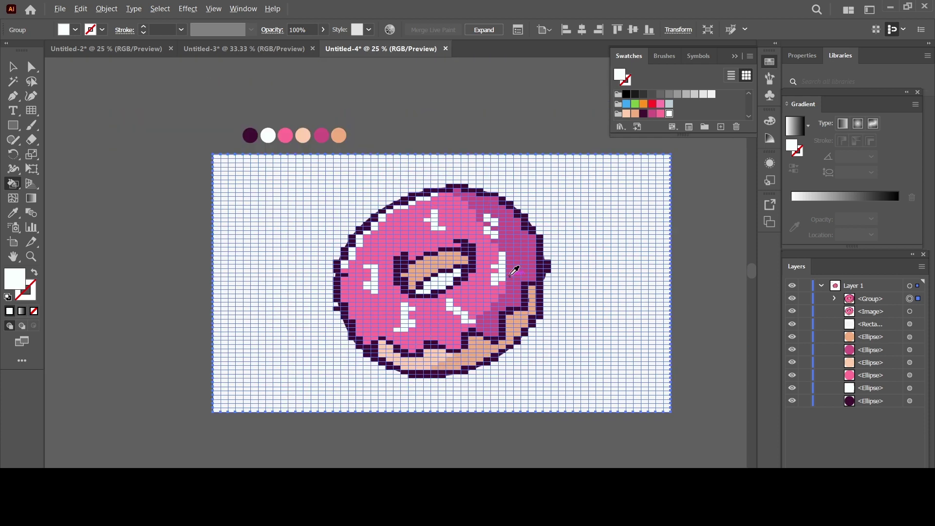
Ungroup the donut artwork using its right-click menu.
scroll(514, 271, "up", 1)
scroll(511, 267, "up", 1)
scroll(512, 267, "down", 1)
left_click(512, 210, "alt")
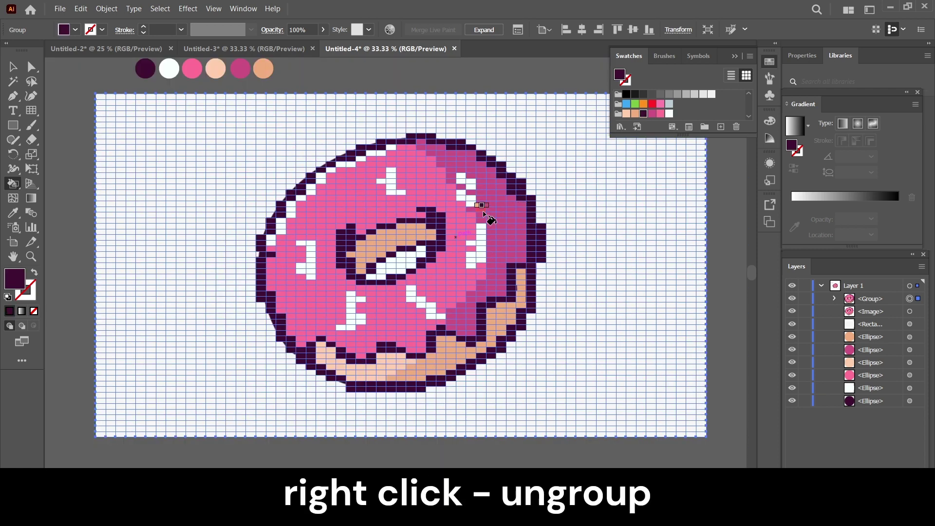
right_click(487, 211)
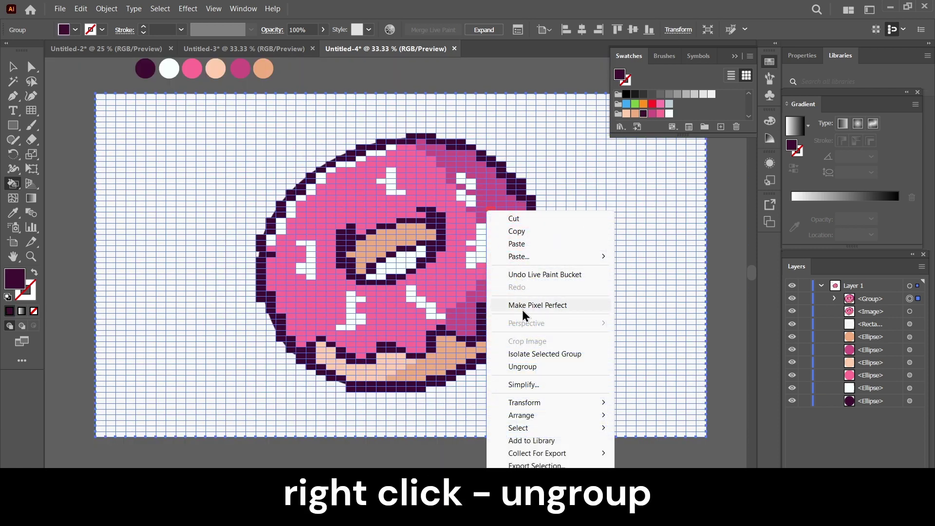
left_click(517, 367)
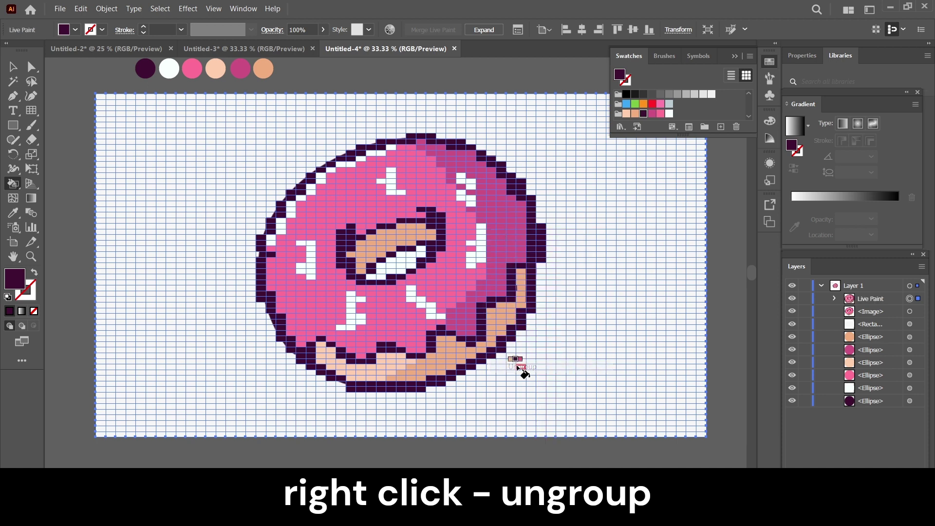
Expand the Live Paint via Object > Live Paint > Expand and close the Swatches panel.
left_click(103, 9)
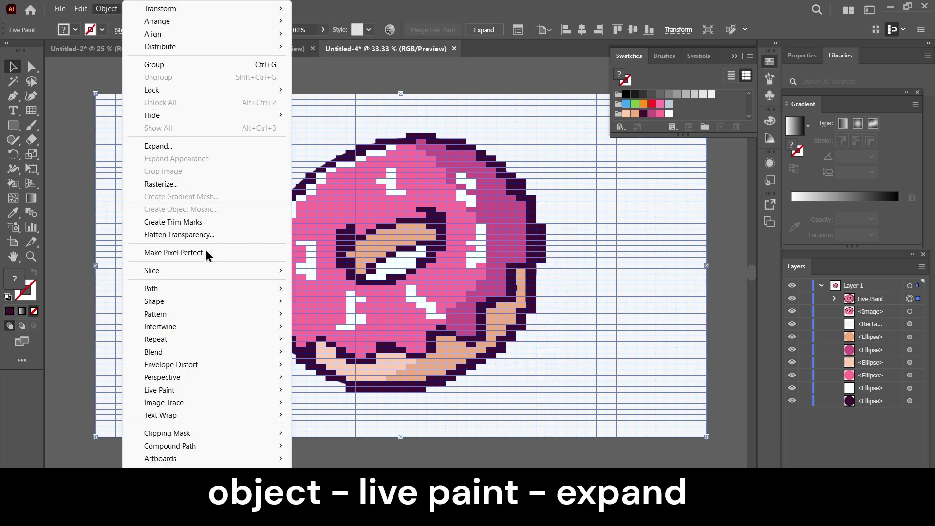
mouse_move(160, 390)
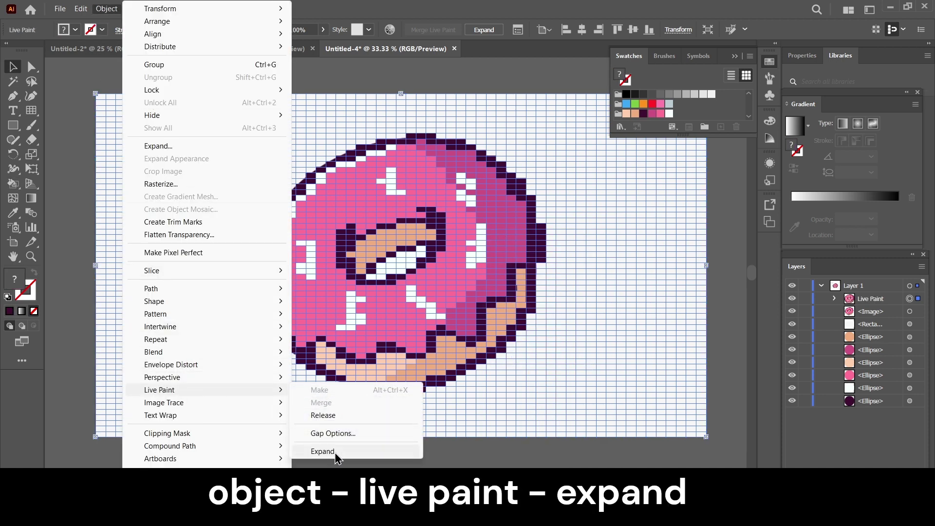
left_click(335, 453)
left_click(604, 347)
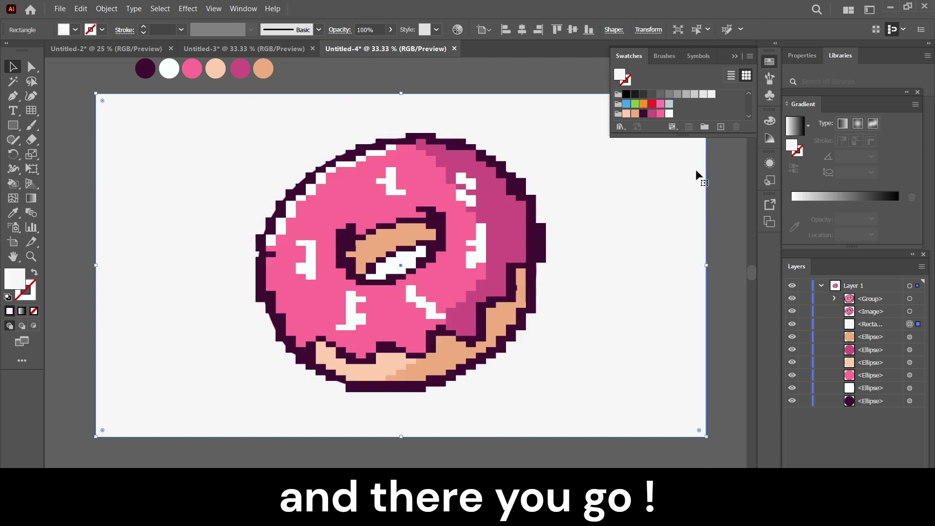
left_click(736, 56)
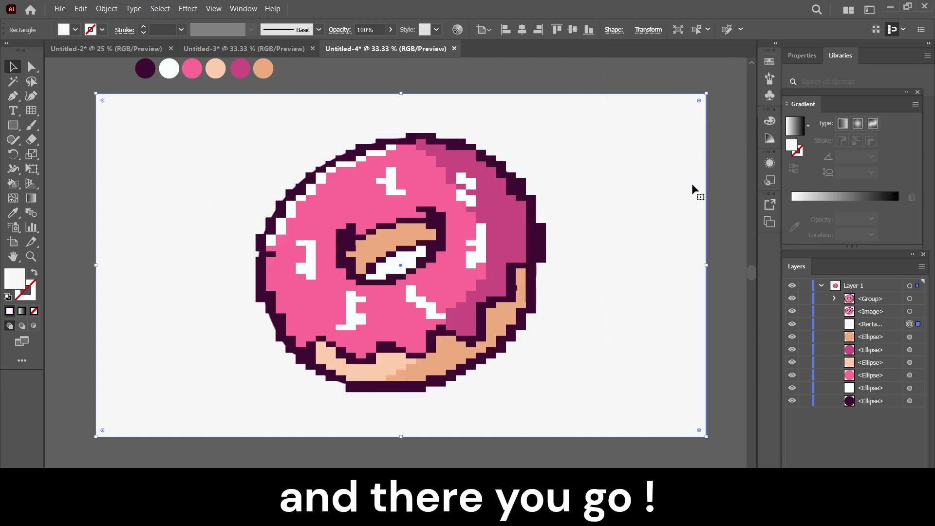
key("ctrl+shift+a")
scroll(587, 184, "up", 1)
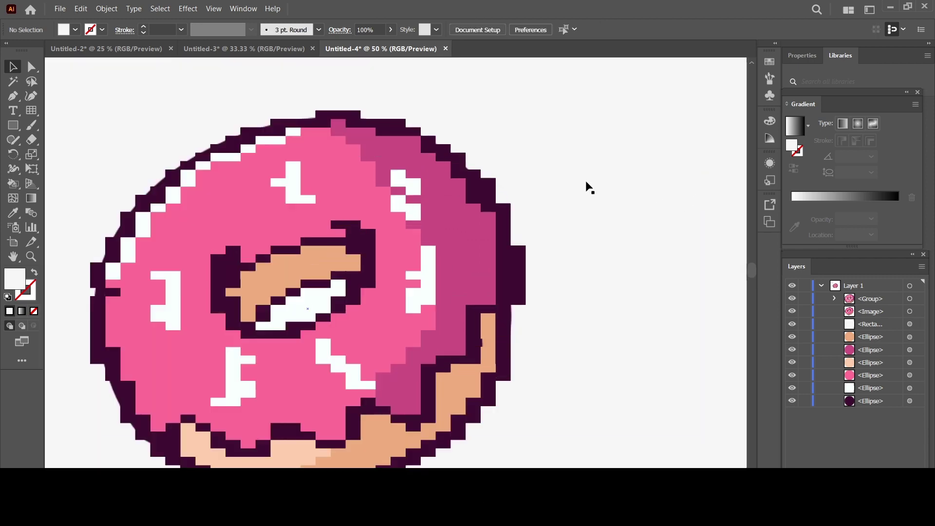
left_click_drag(616, 257, 674, 224)
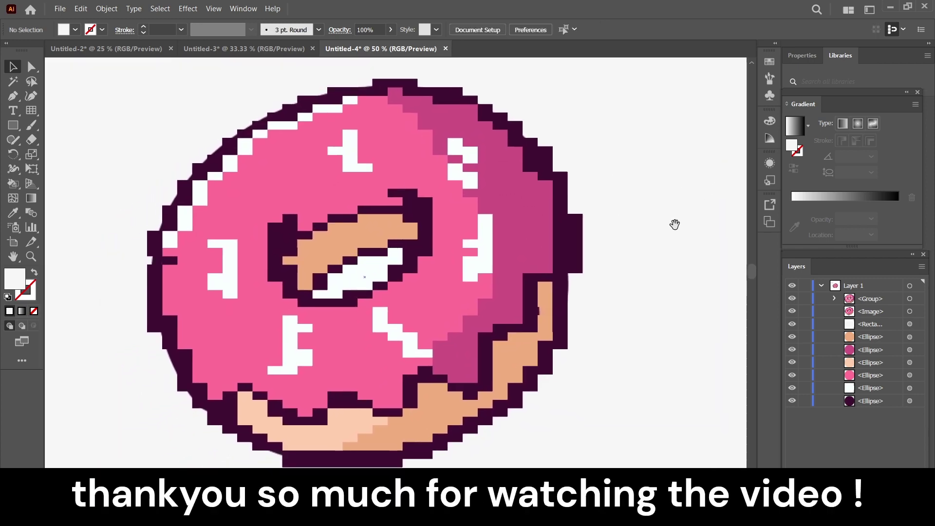